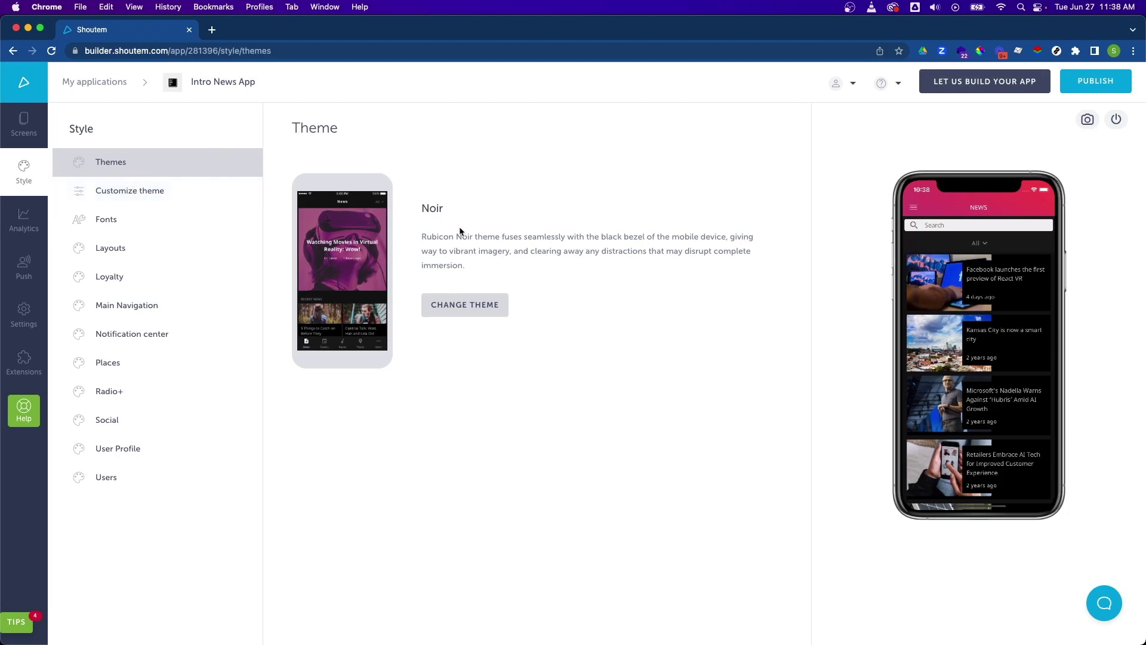
Change the app's theme to Rose and restart the app preview
click(465, 306)
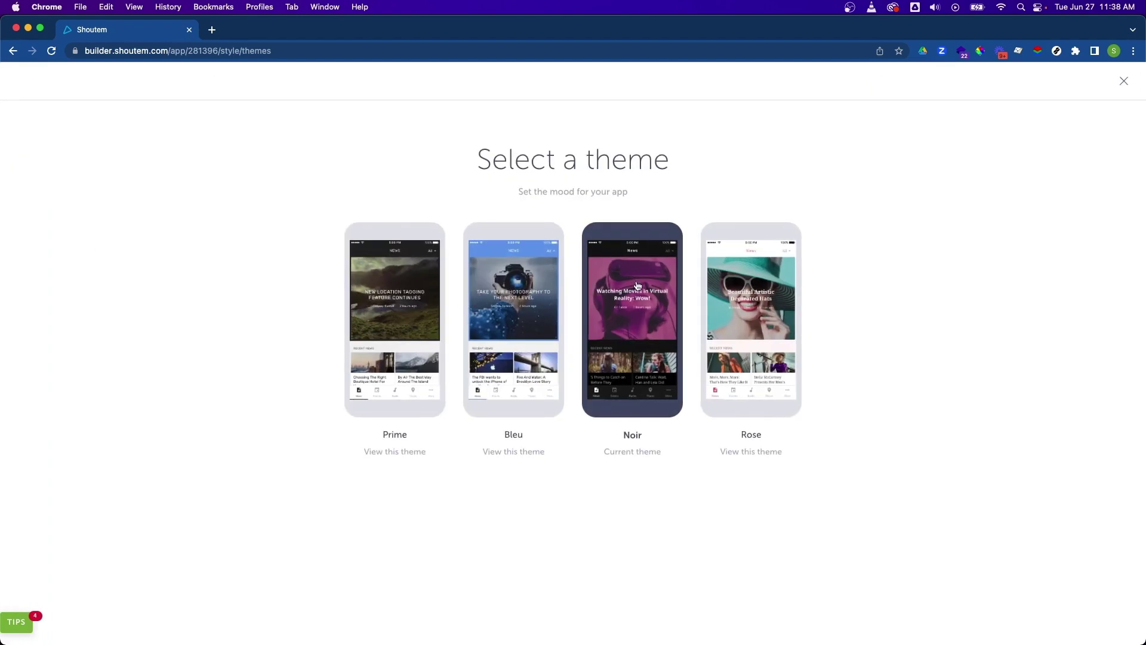
click(757, 290)
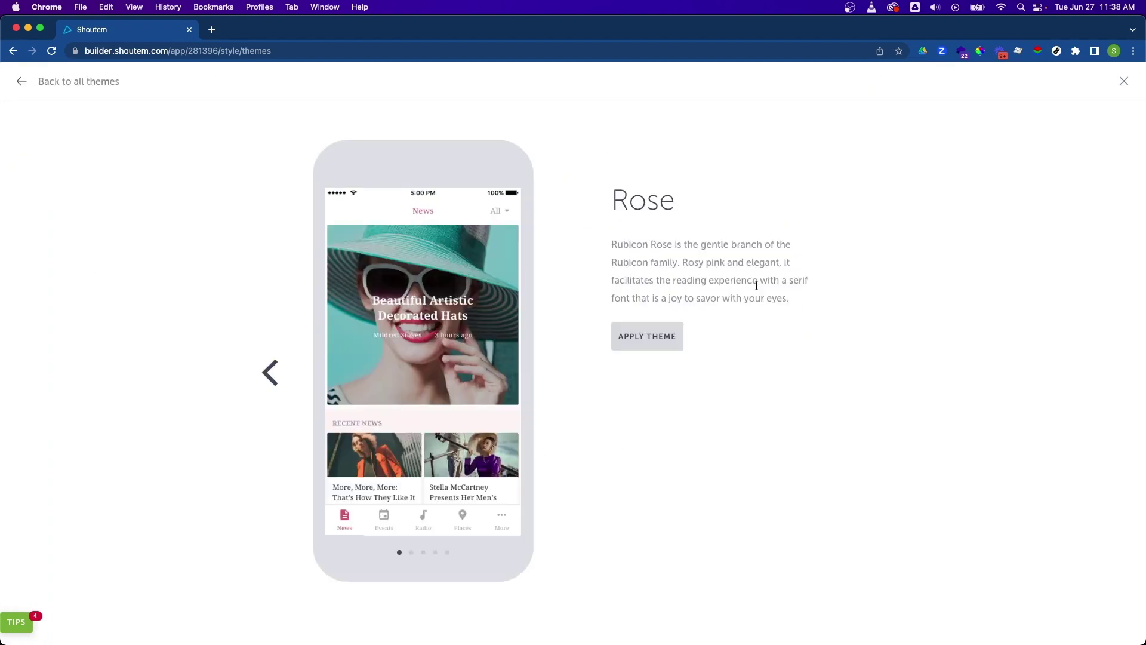
click(639, 336)
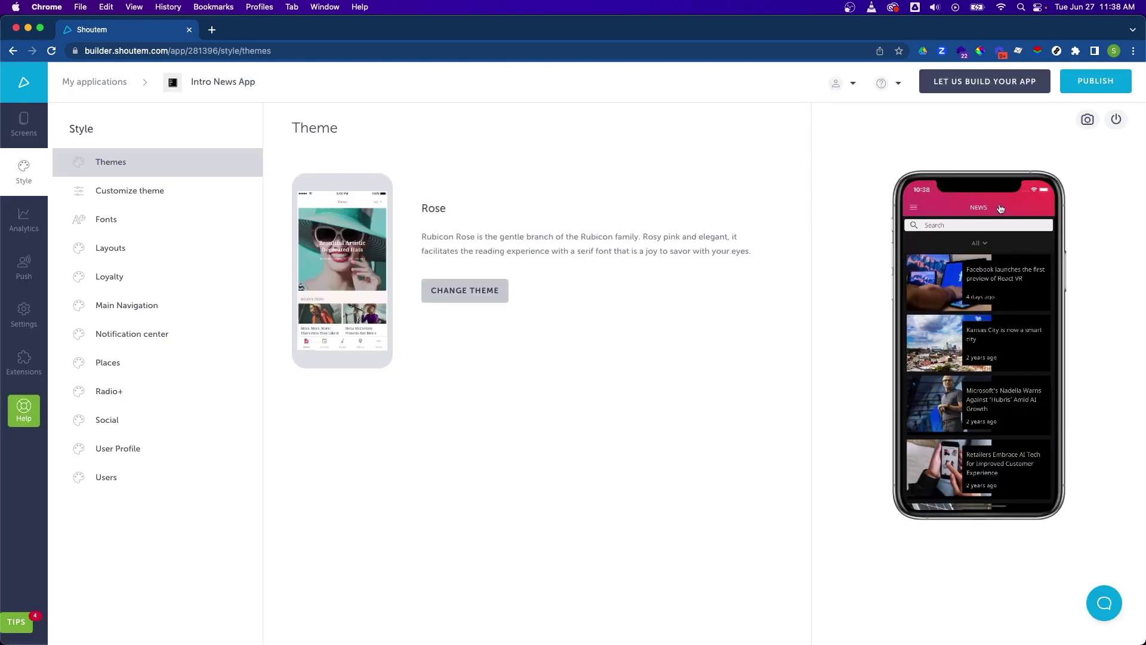
click(1116, 119)
click(981, 322)
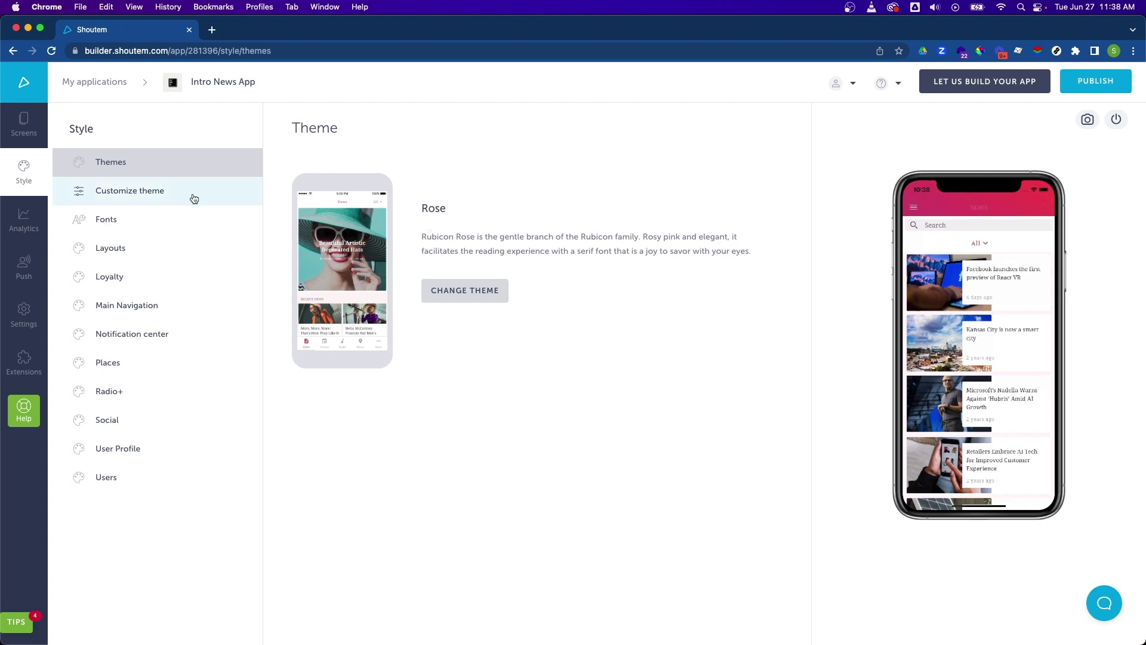
Review the theme customization options, from basic colors, typography, buttons and overlays through to the category dropdown, search and toast message colors
click(144, 196)
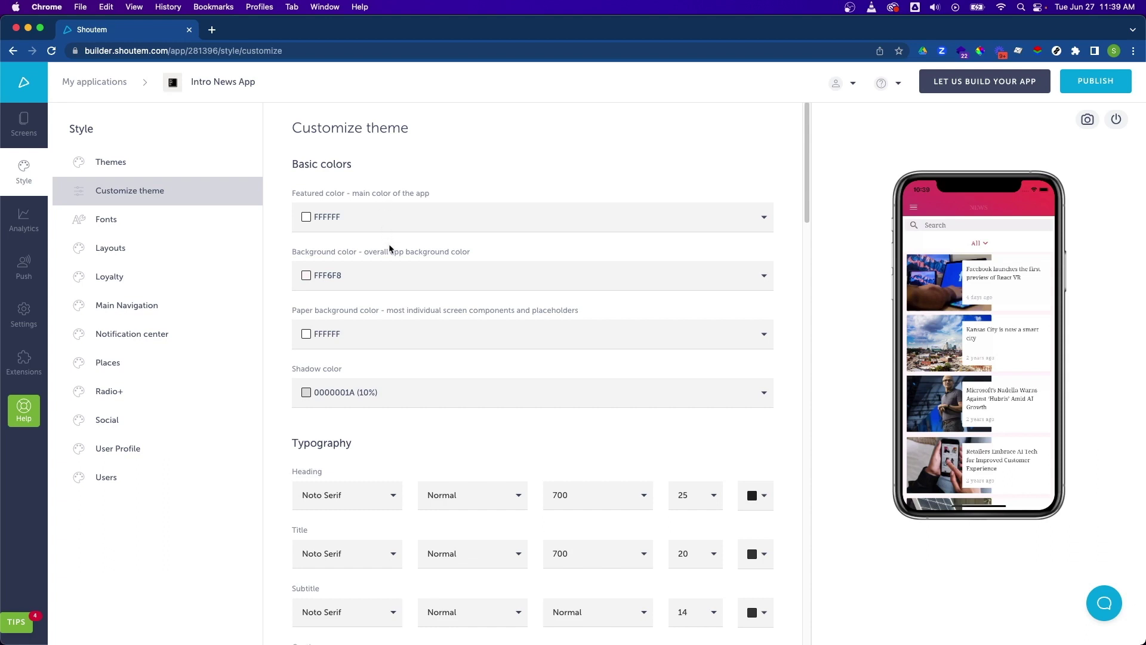
scroll(397, 373, down, 2)
scroll(396, 371, down, 3)
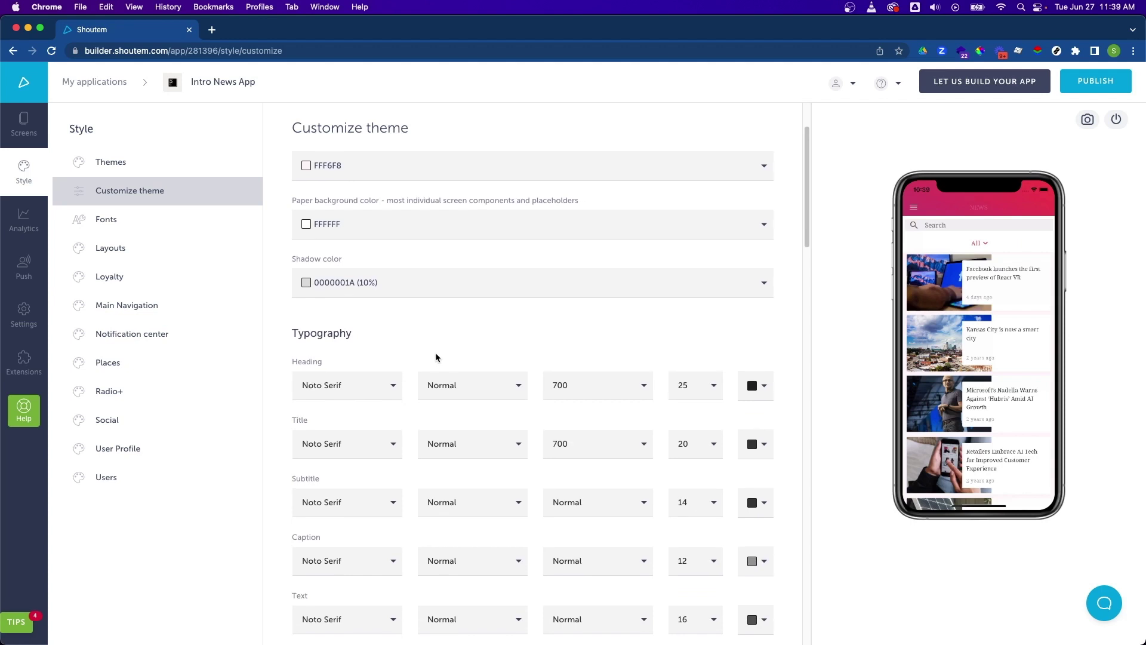
scroll(435, 357, down, 1)
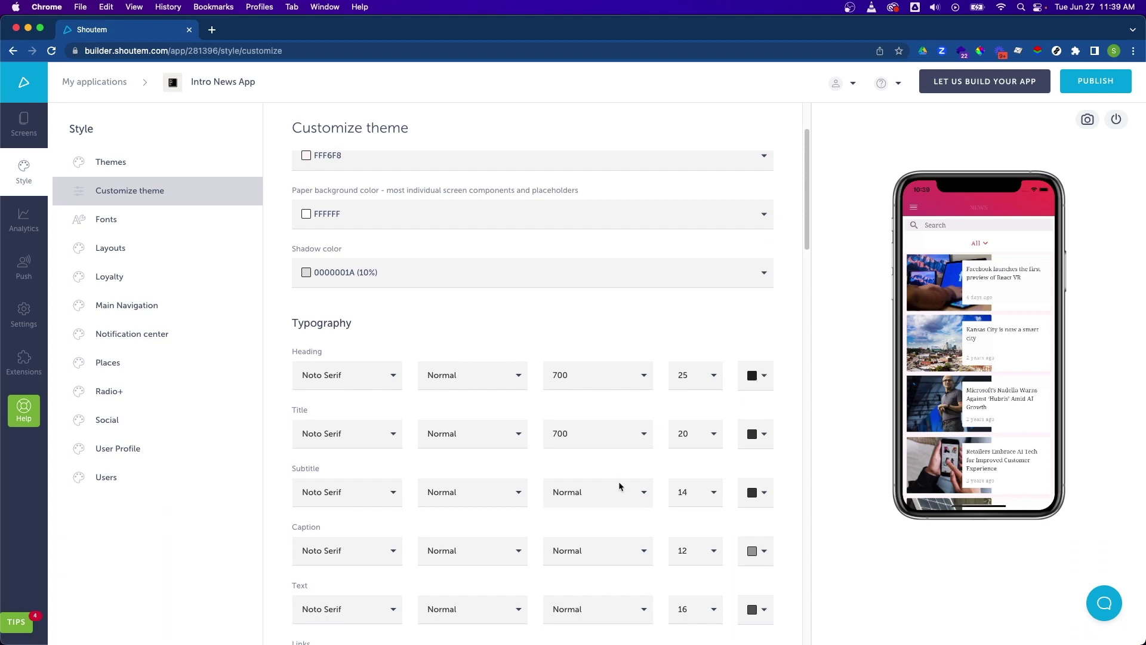
scroll(619, 486, down, 1)
scroll(619, 486, down, 10)
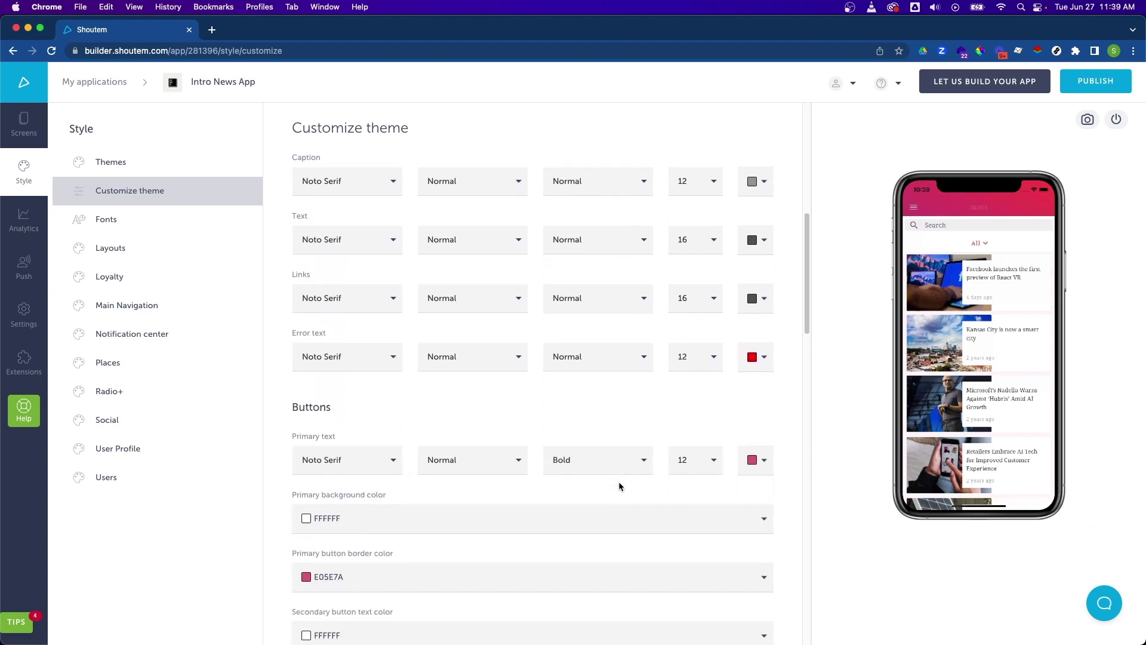
scroll(477, 489, down, 9)
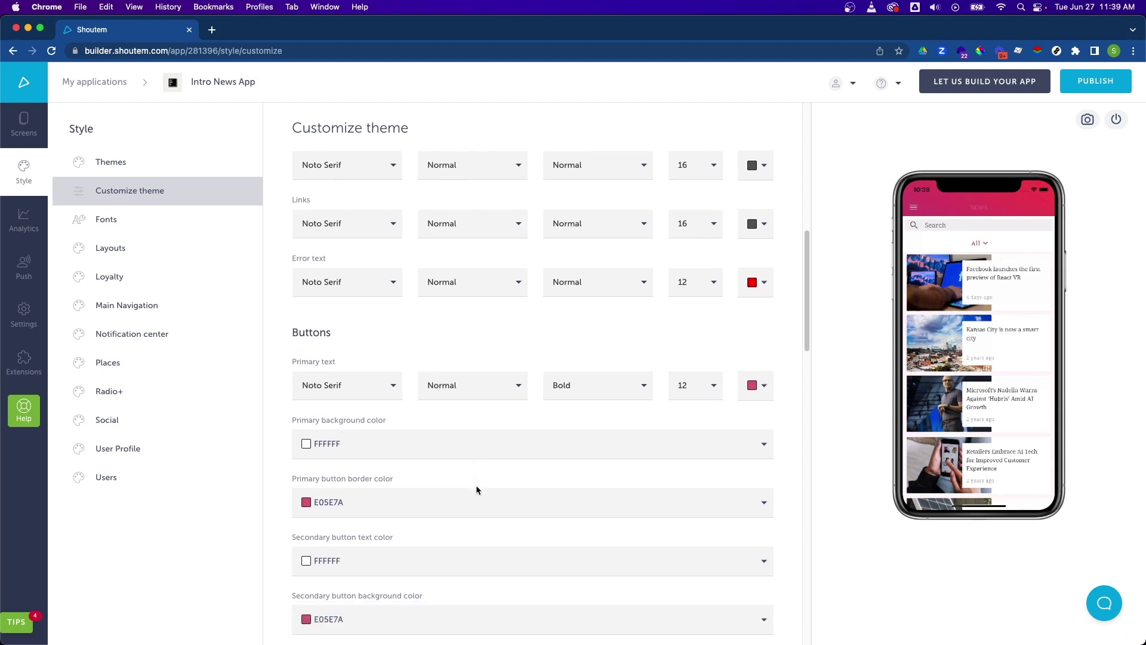
scroll(476, 489, down, 7)
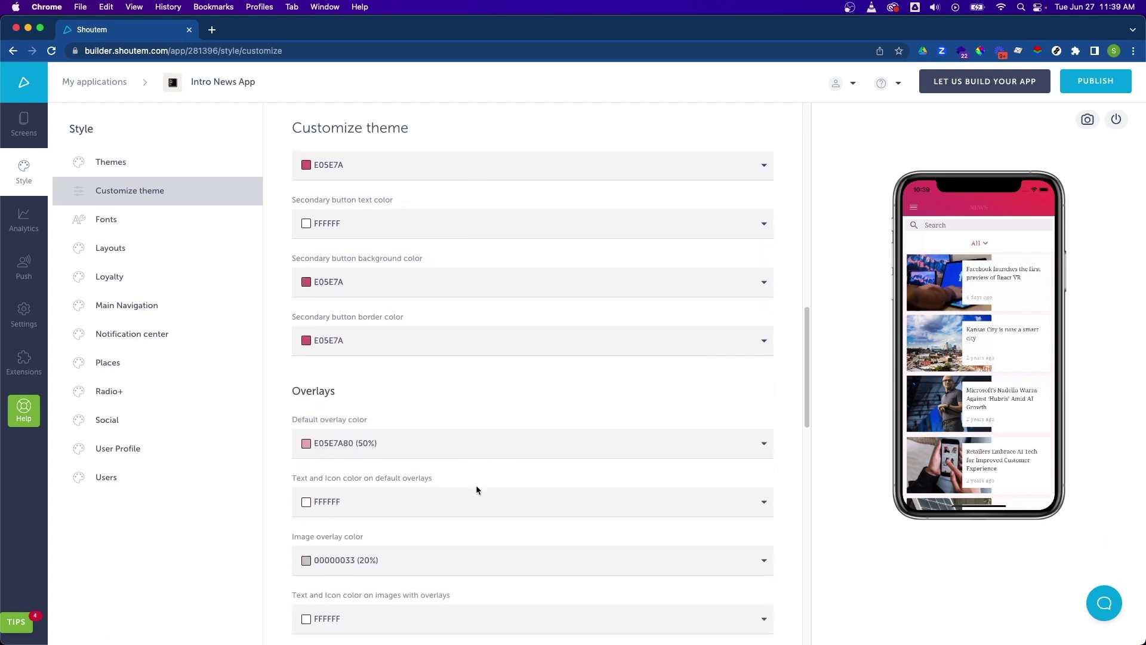
scroll(476, 490, down, 12)
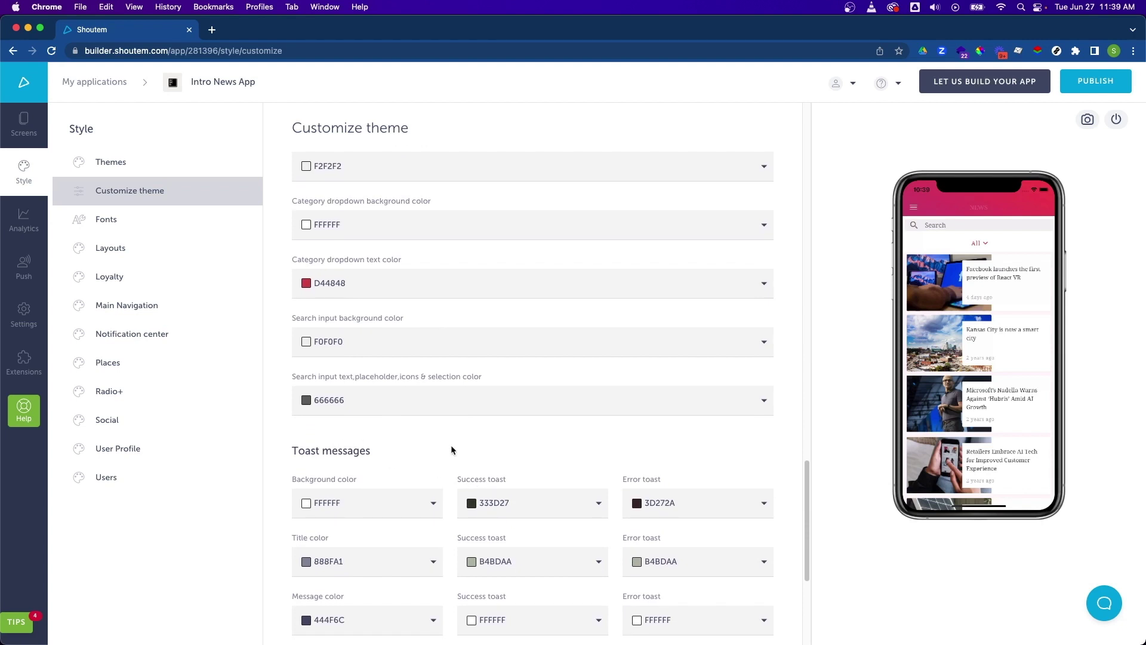
scroll(421, 391, up, 1)
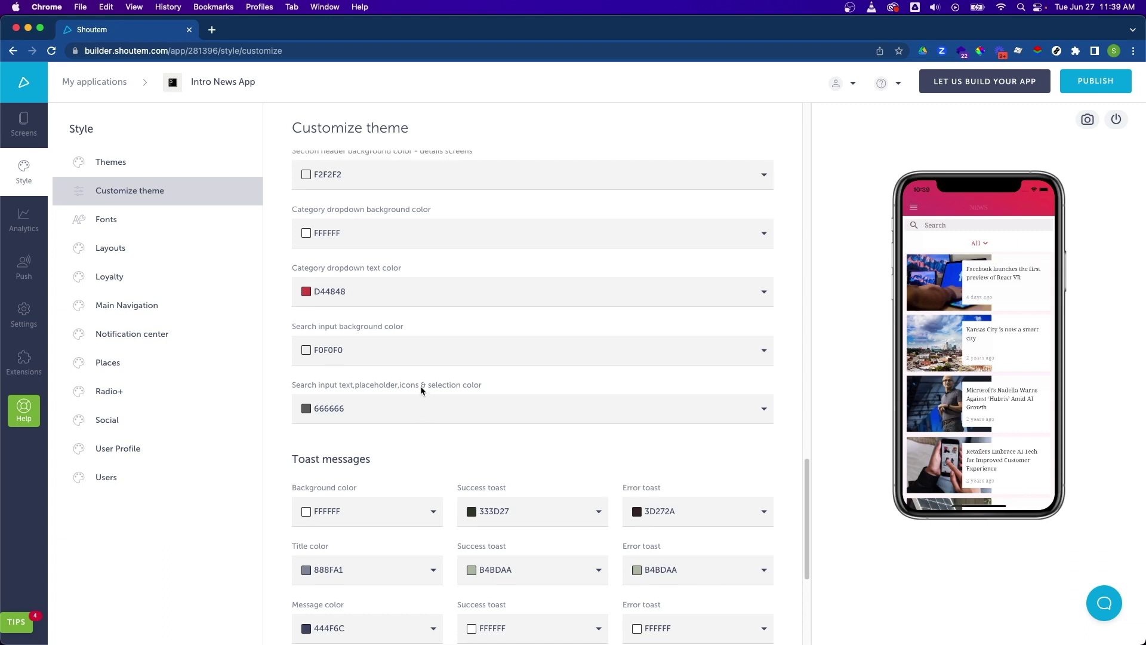
scroll(422, 391, up, 1)
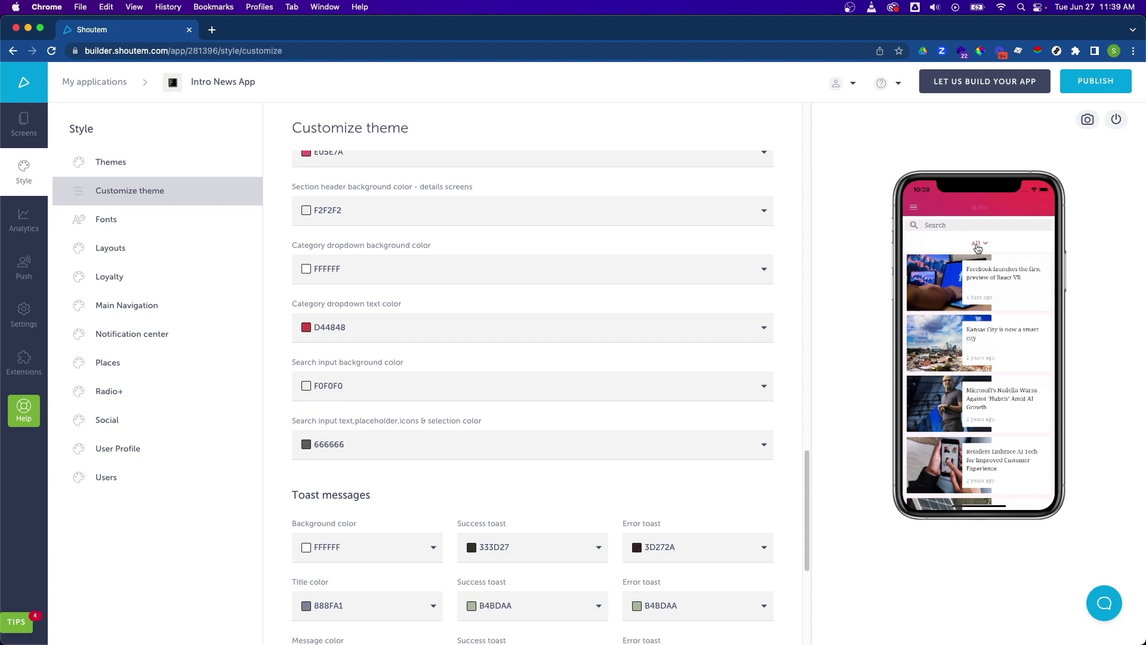
Set the category dropdown background color to 000000 and its text color to FFFFFF
click(967, 247)
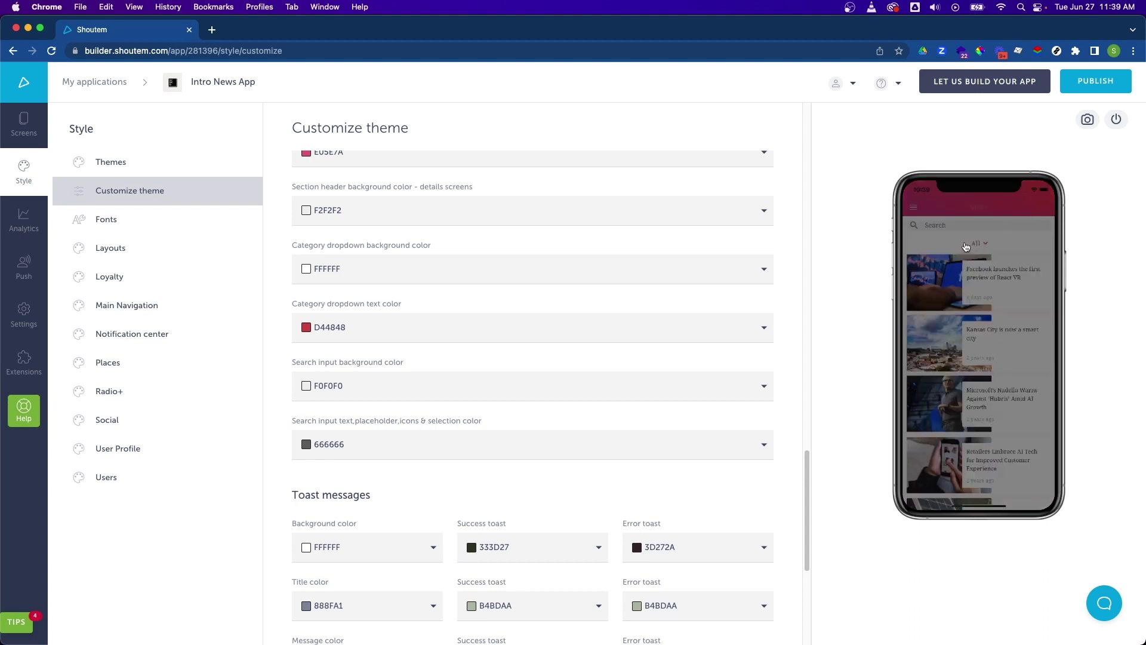
click(919, 250)
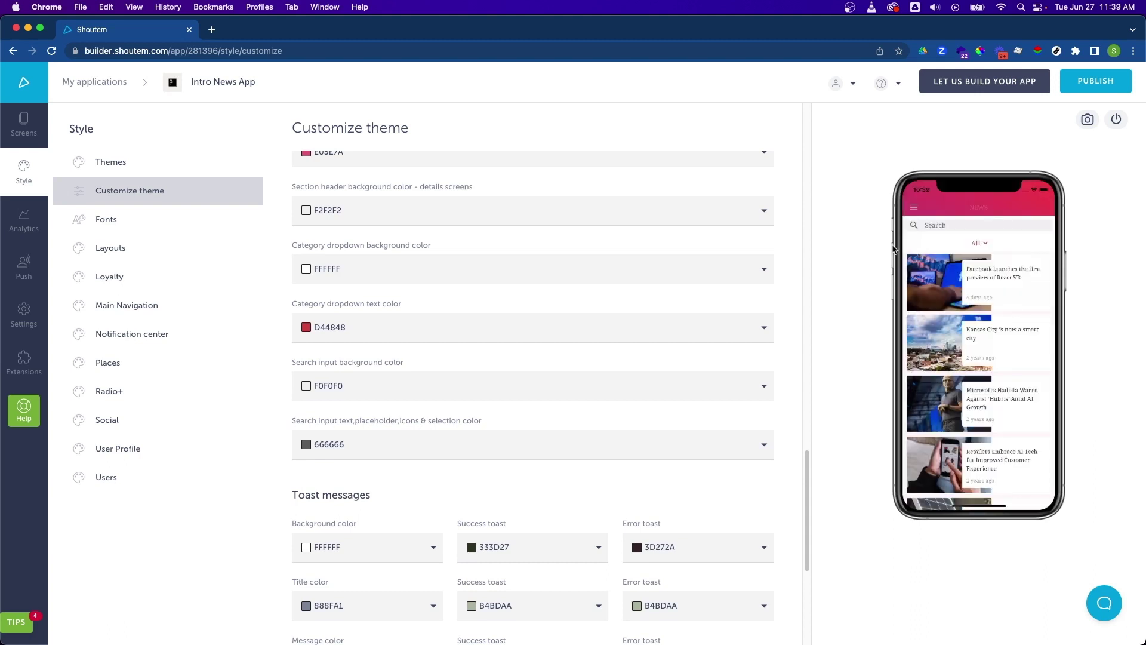
click(371, 278)
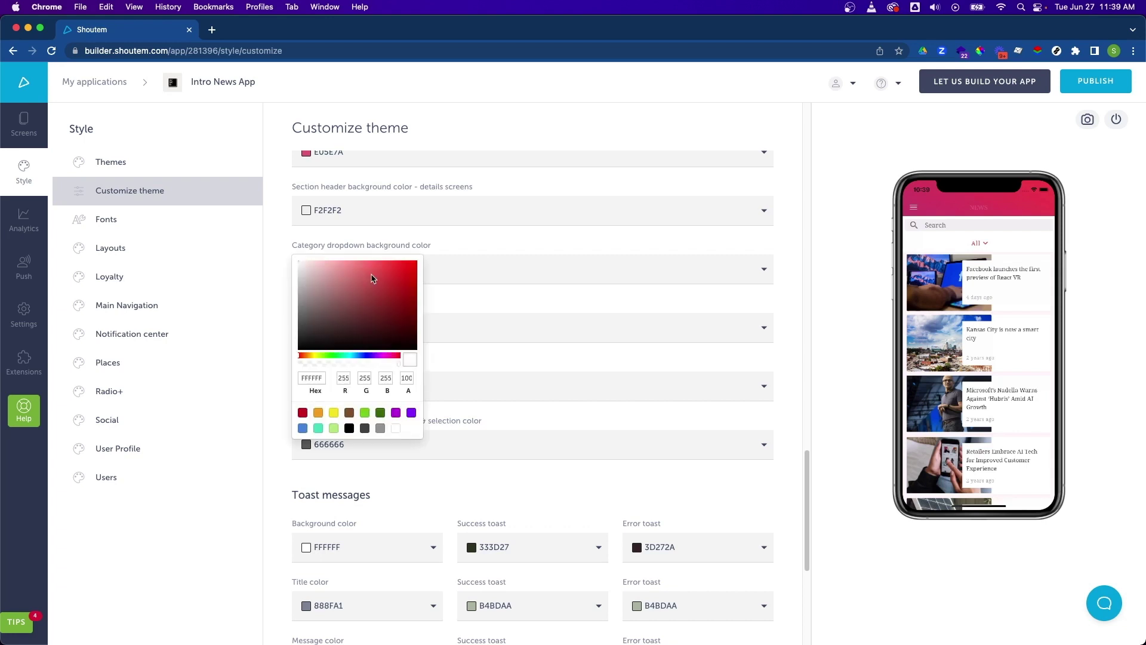
drag(351, 297, 285, 377)
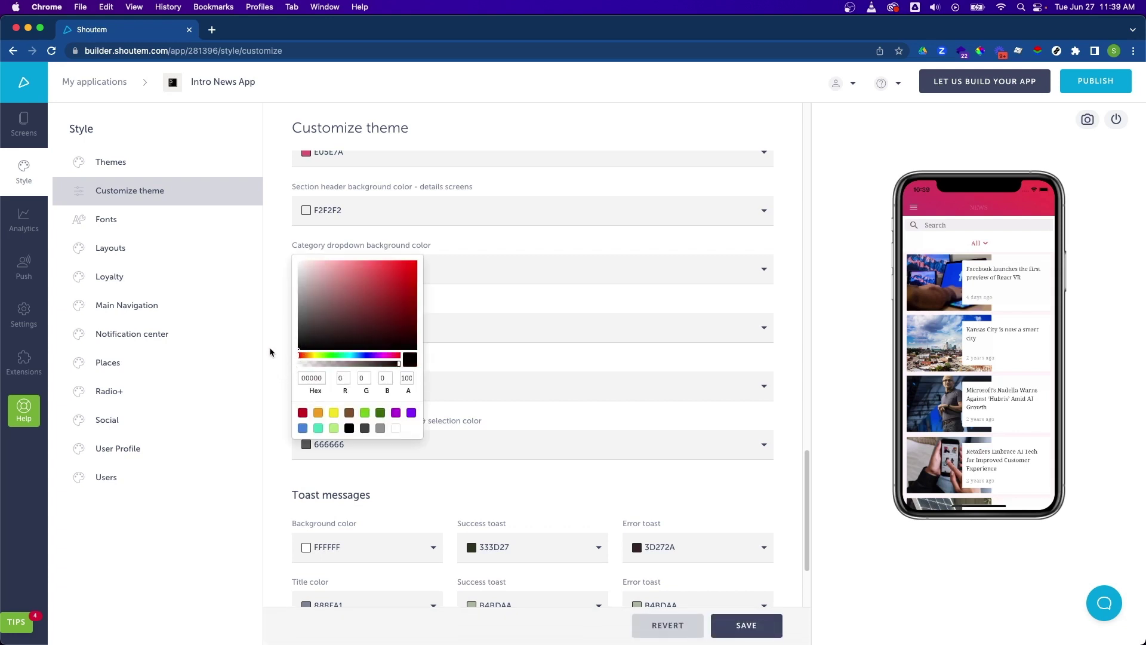
click(270, 353)
click(344, 332)
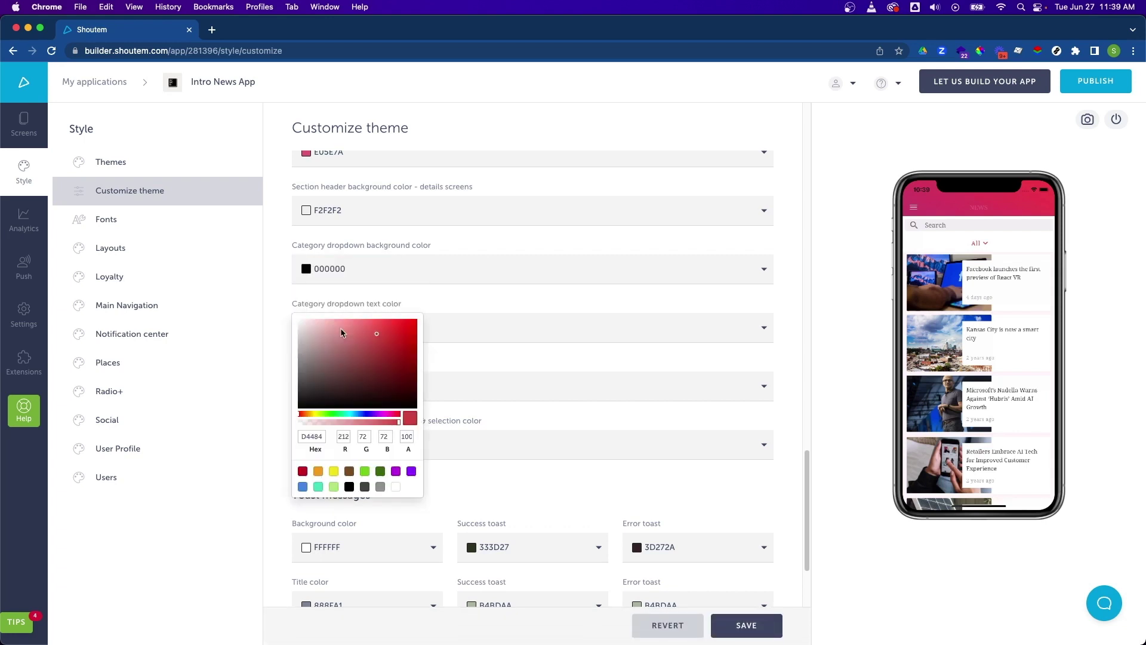
click(275, 310)
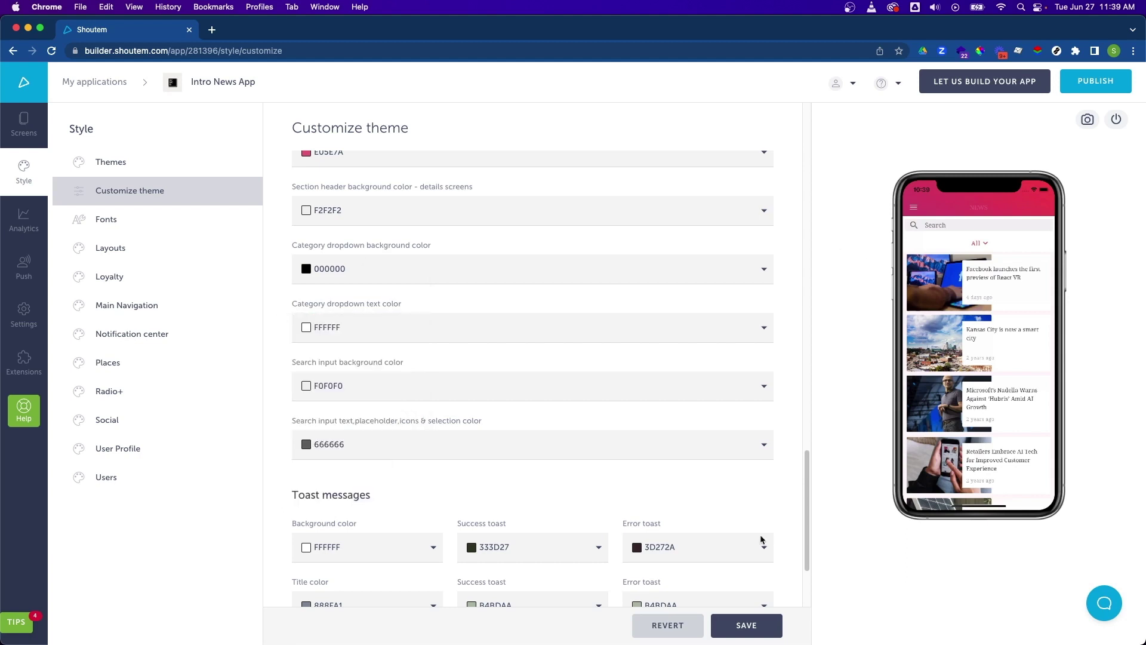
Save the customized theme and restart the app preview to show the category dropdown colors
click(745, 625)
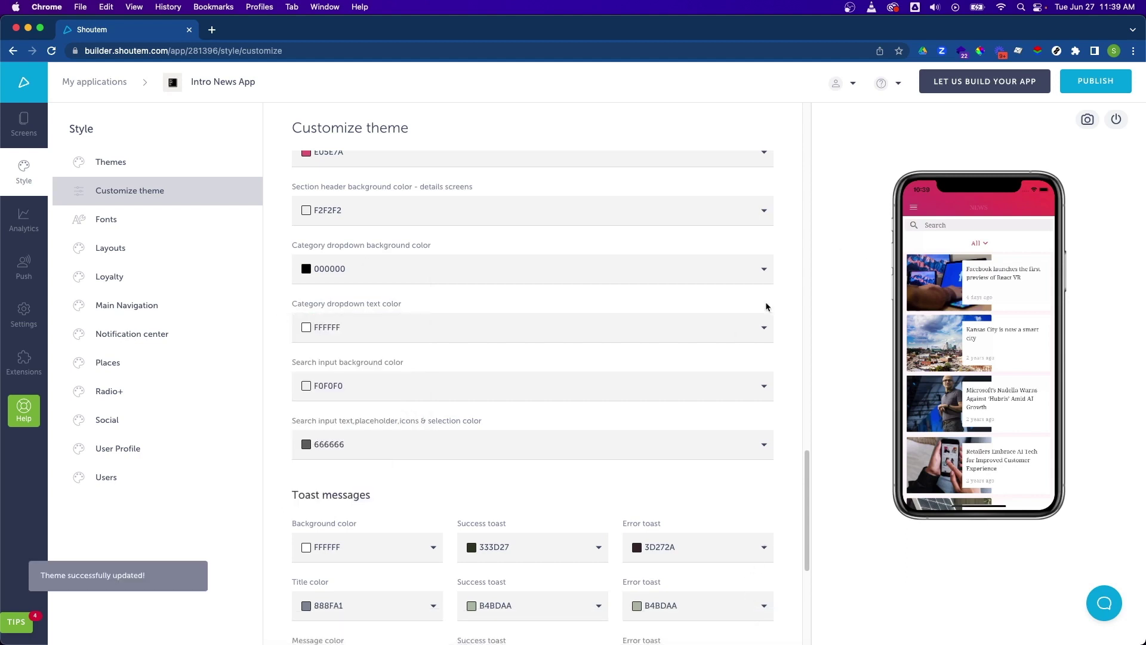
click(1116, 119)
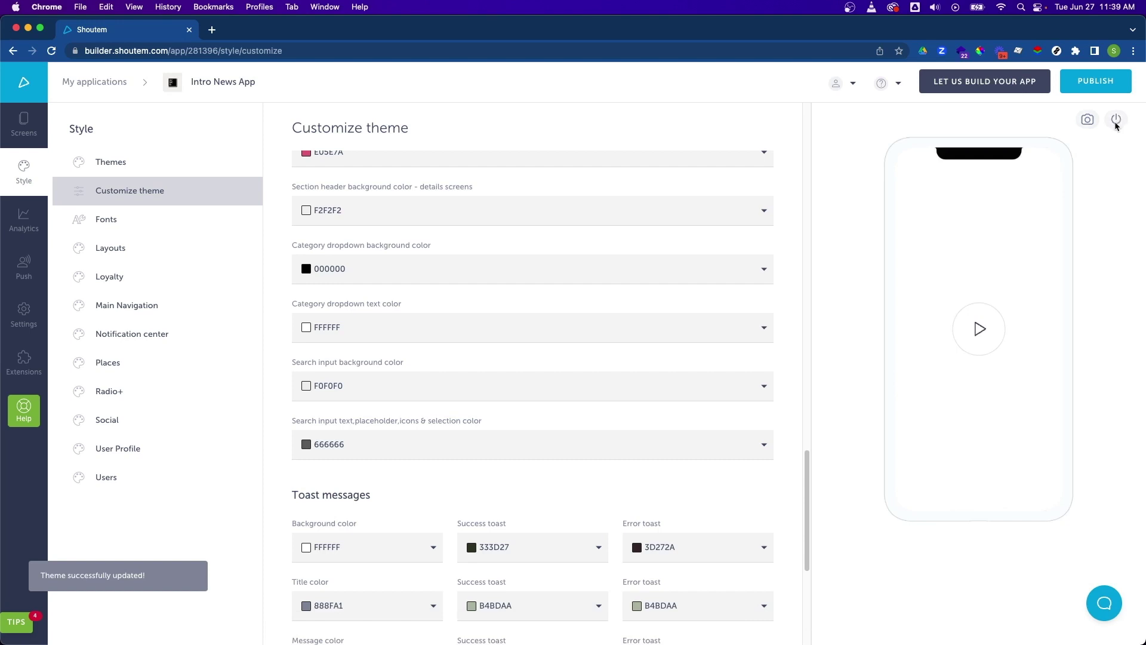
click(987, 320)
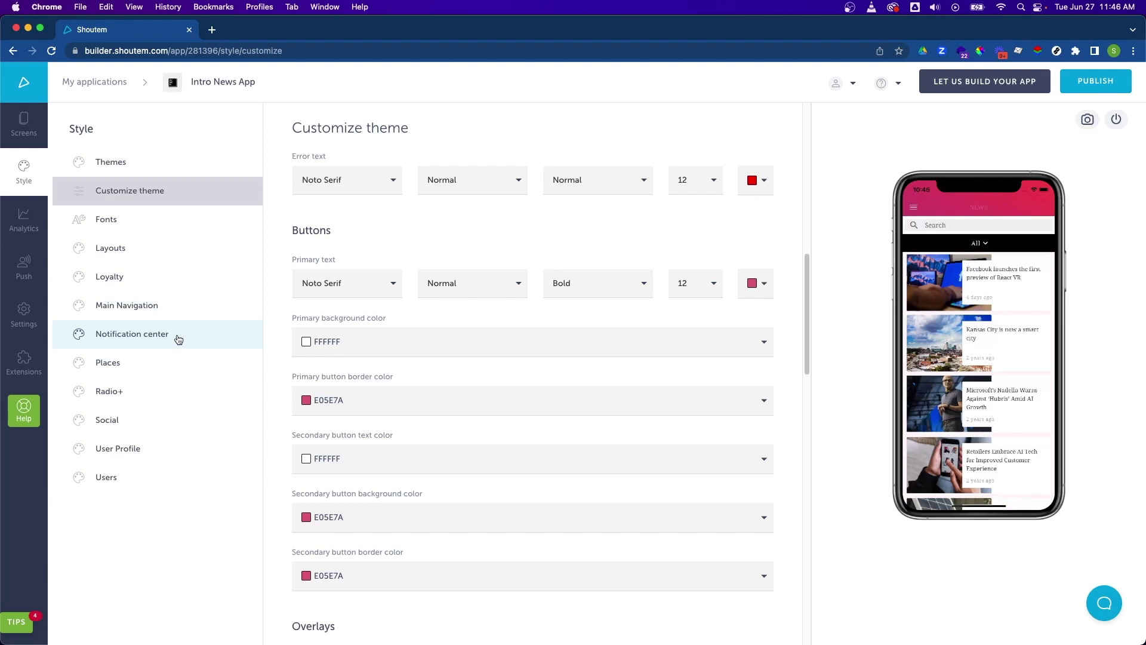
Set the navigation bar title color to white in the Main Navigation style settings and save
click(173, 227)
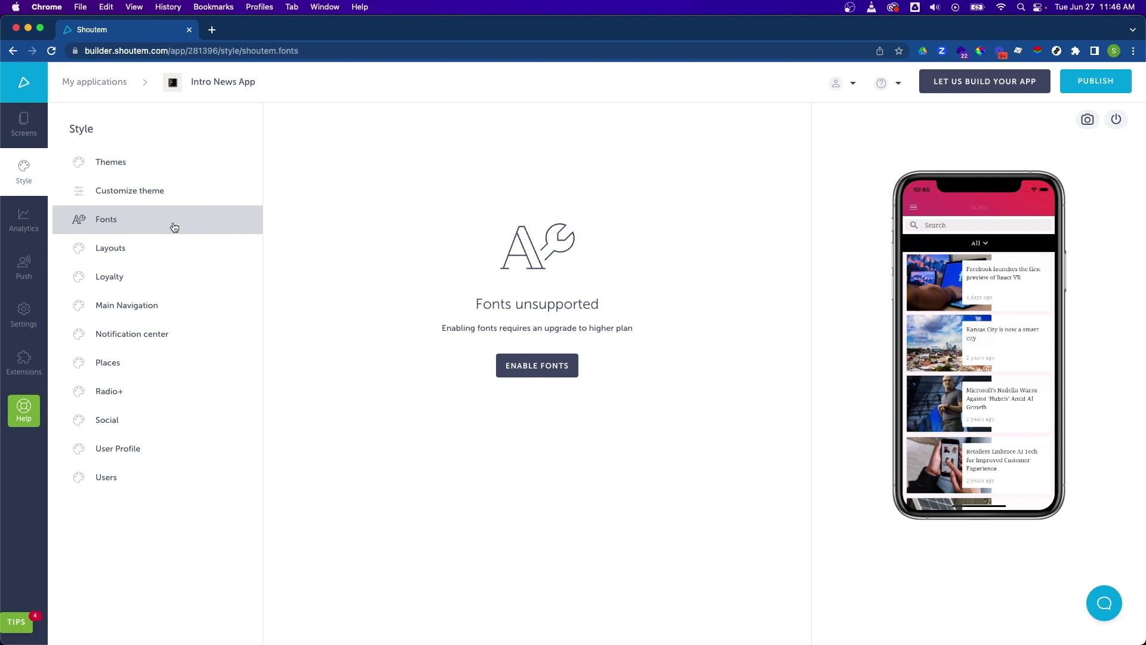
click(160, 307)
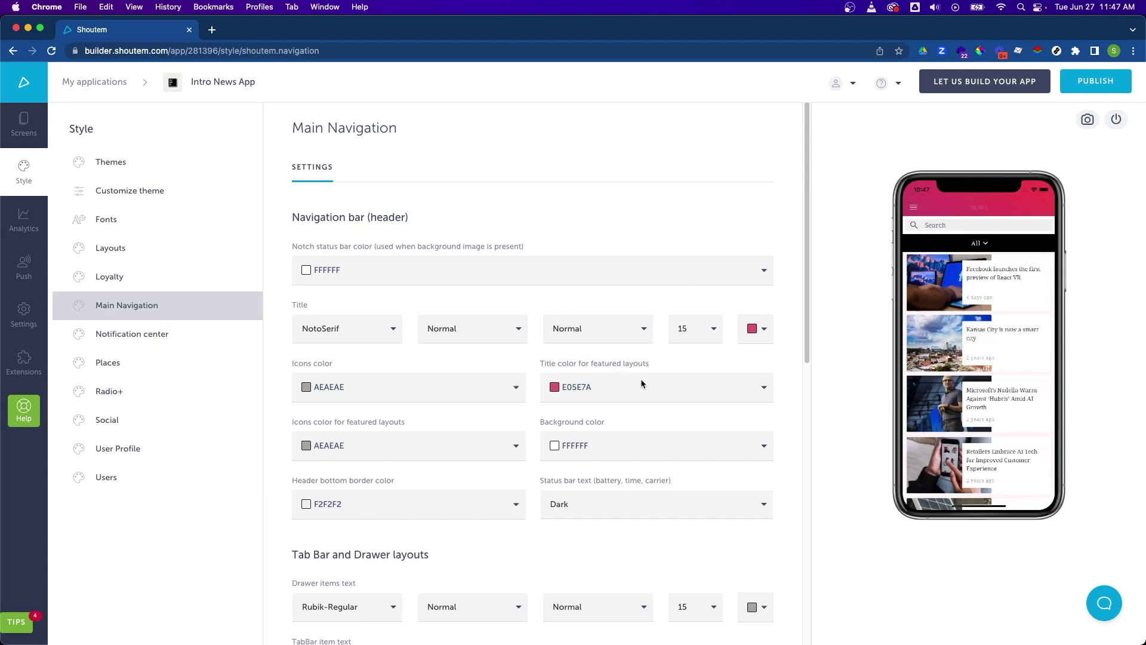
click(751, 333)
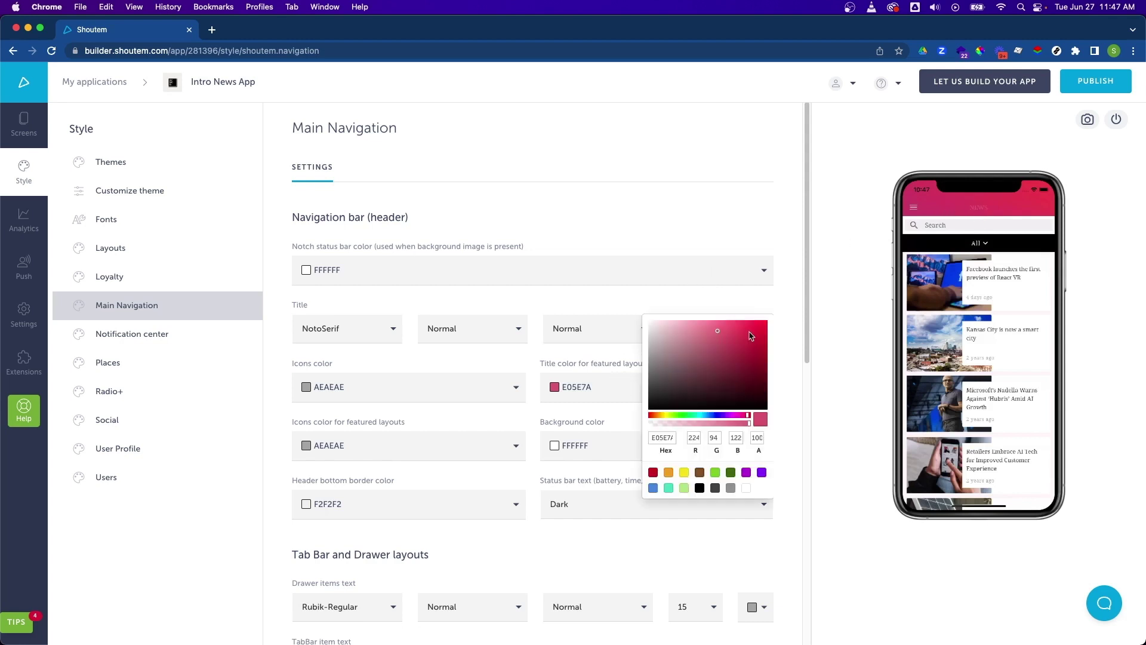
click(635, 308)
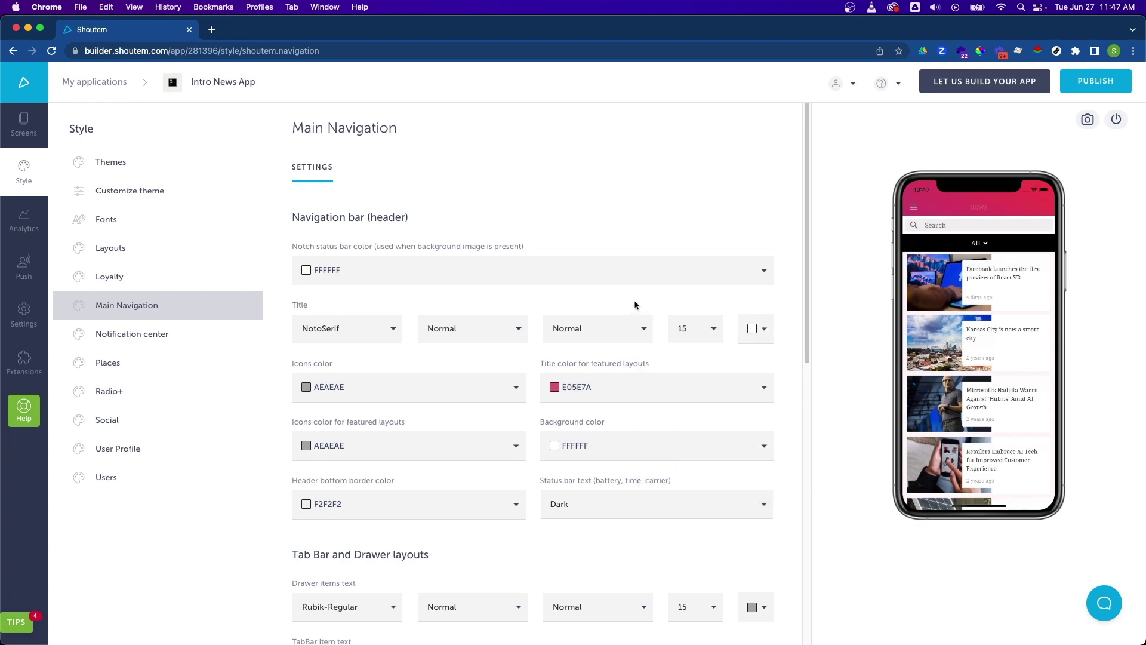
scroll(530, 363, down, 15)
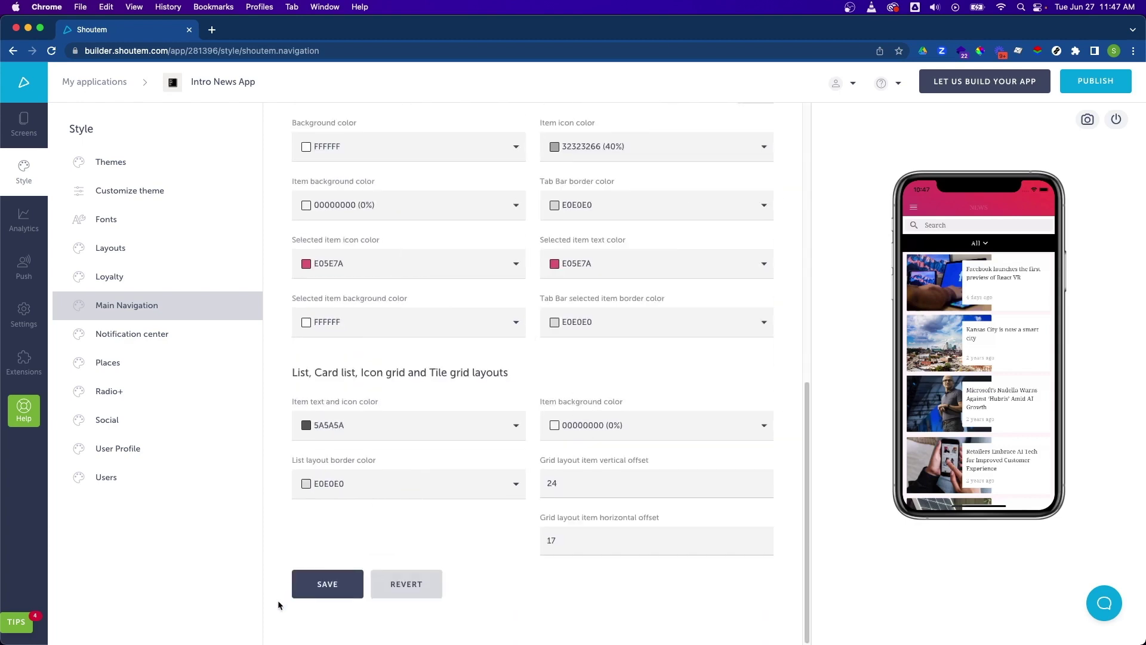
click(322, 587)
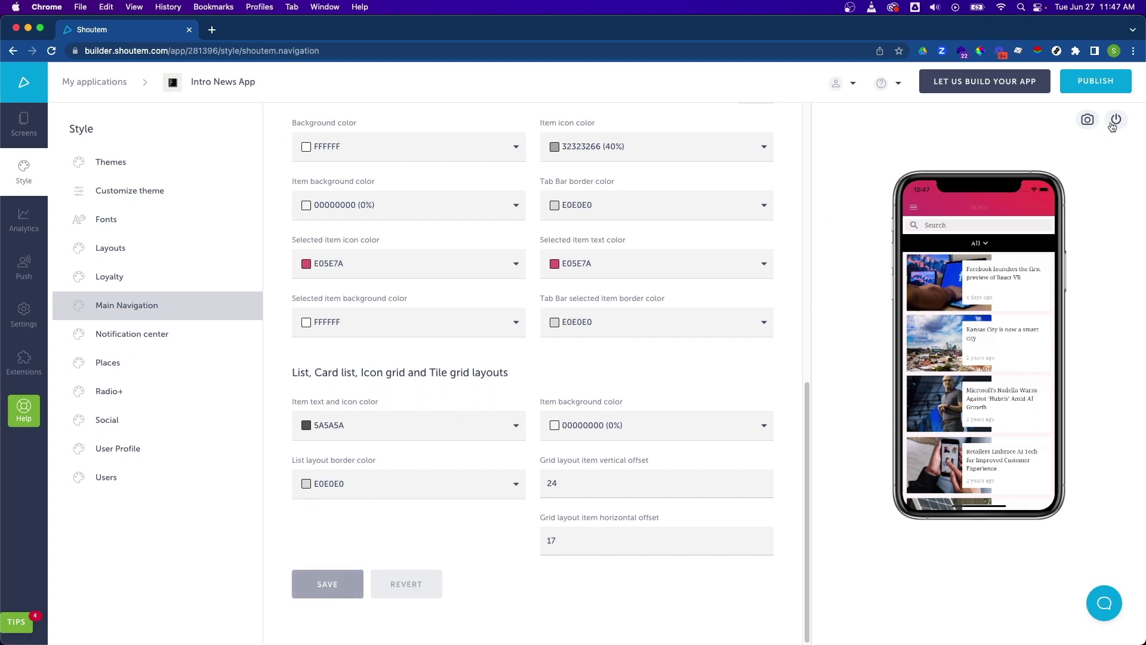
Restart the app preview with the saved navigation style and return to the navigation bar header settings
click(1116, 120)
click(981, 332)
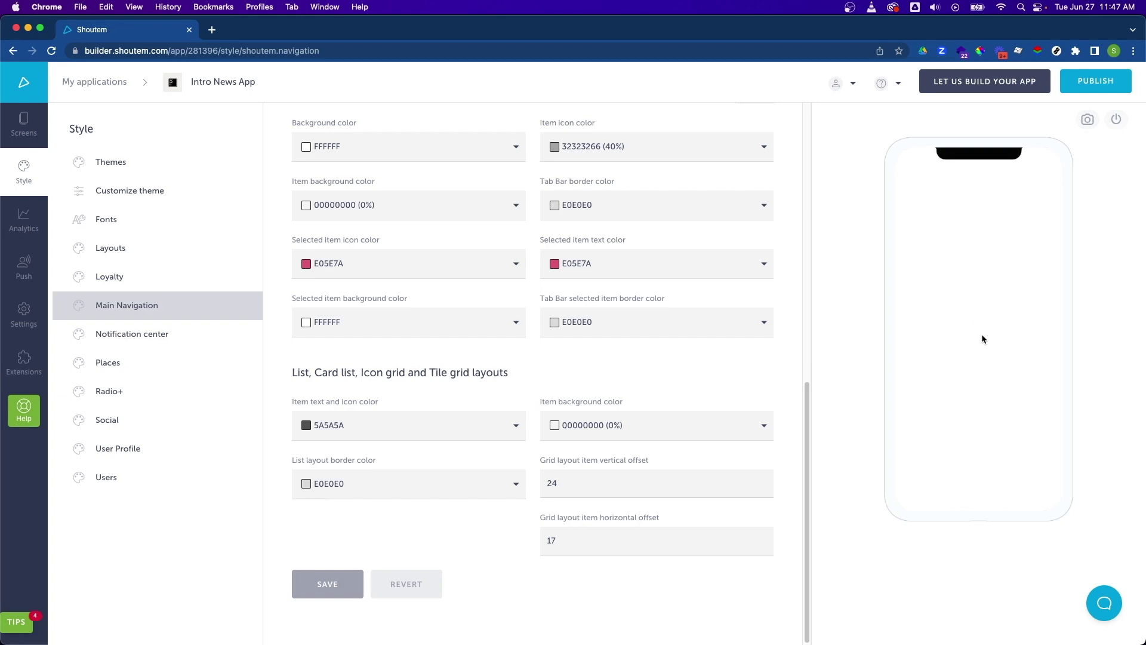
scroll(468, 244, up, 6)
scroll(470, 244, up, 3)
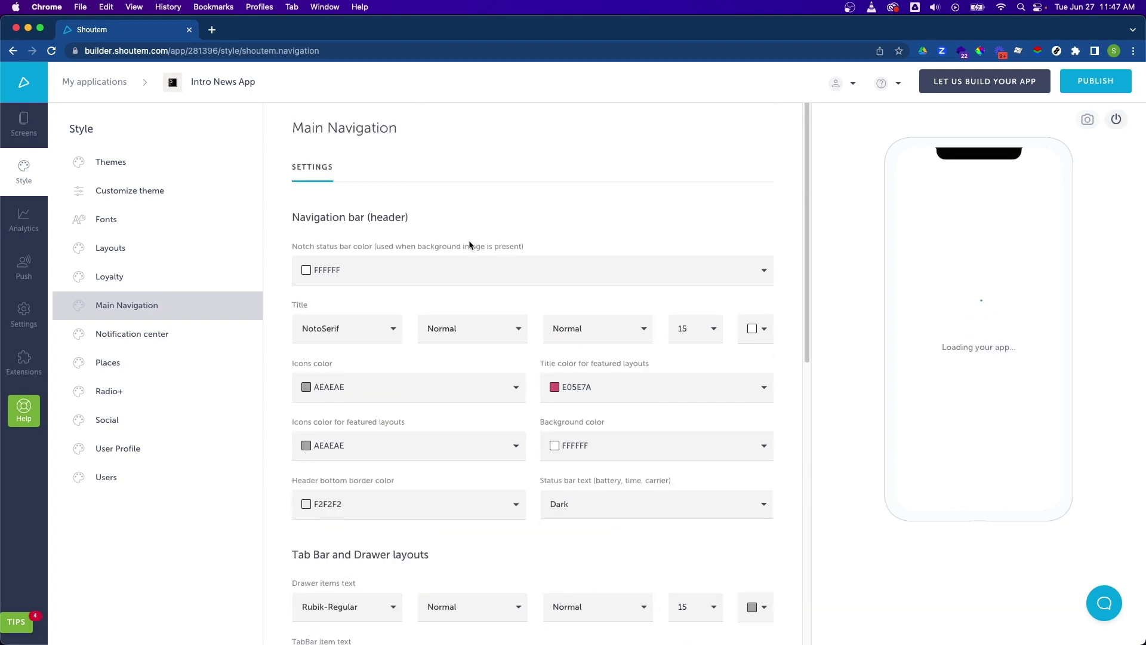